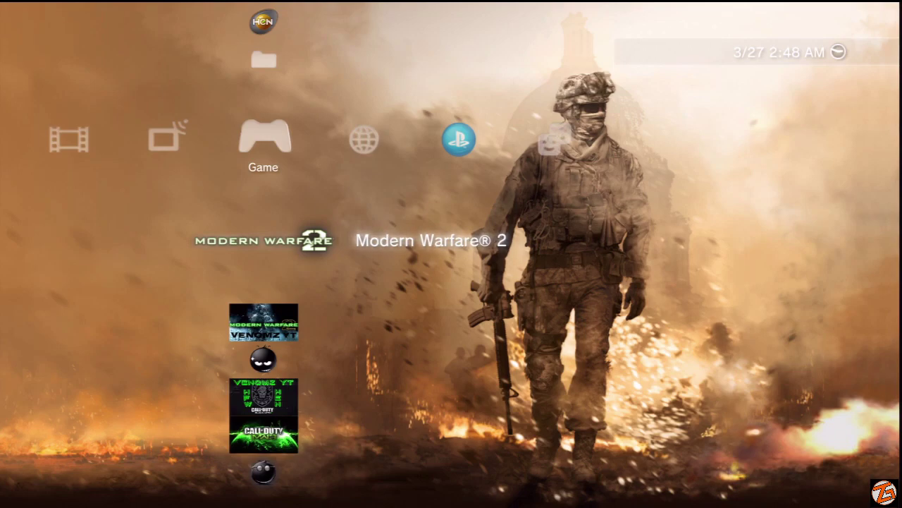
# - Peek into the minis/PSP saved data on the USB device, then back out
pyautogui.press('Up')
pyautogui.press('Up')
pyautogui.press('Up')
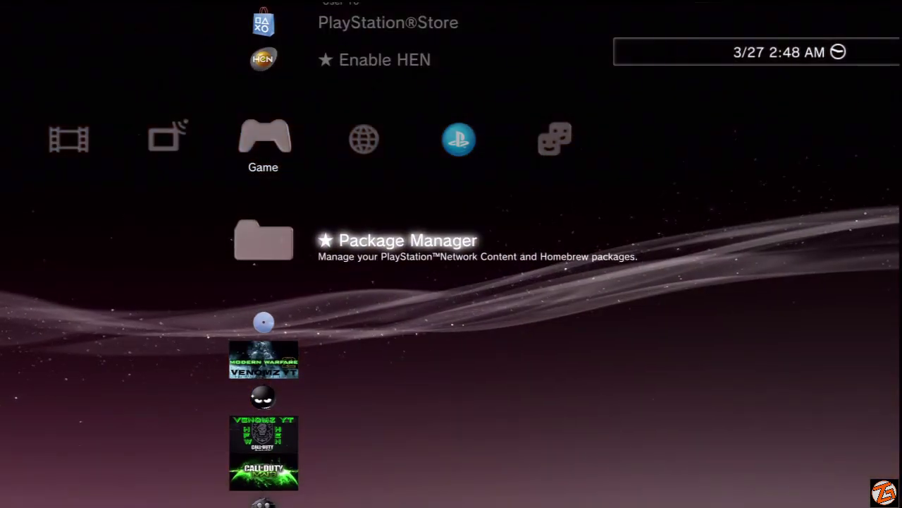
pyautogui.press('Up')
pyautogui.press('Up')
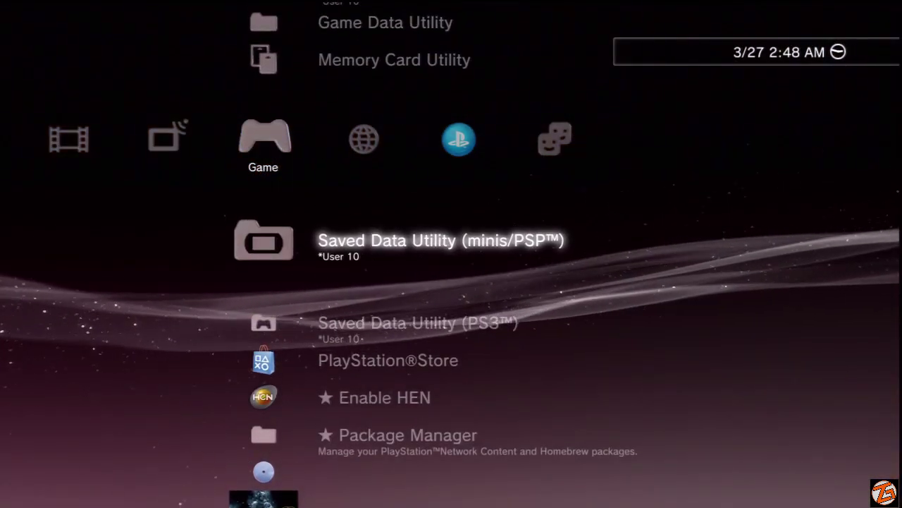
pyautogui.press('Return')
pyautogui.press('Escape')
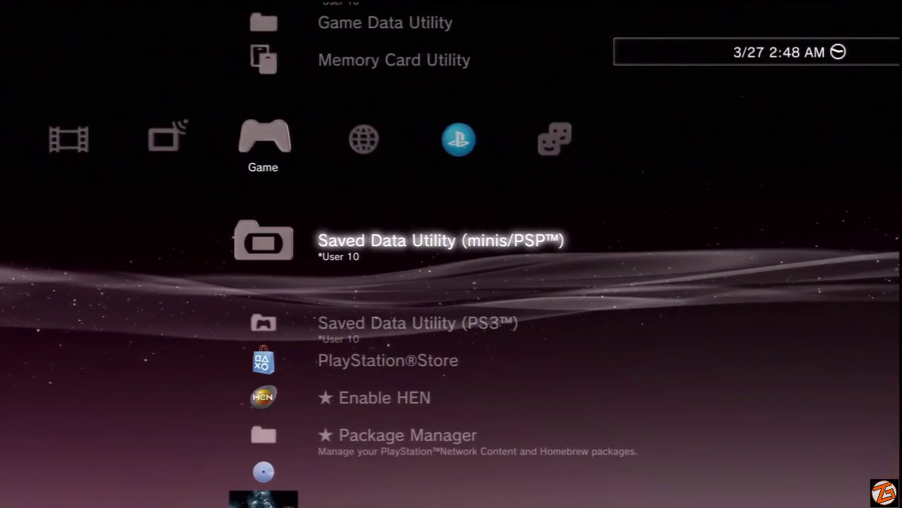
# - Browse the Modern Warfare 2 entries in Game Data Utility, ending on the 1/8/2016 entry, and leave the list
pyautogui.press('Up')
pyautogui.press('Up')
pyautogui.press('Return')
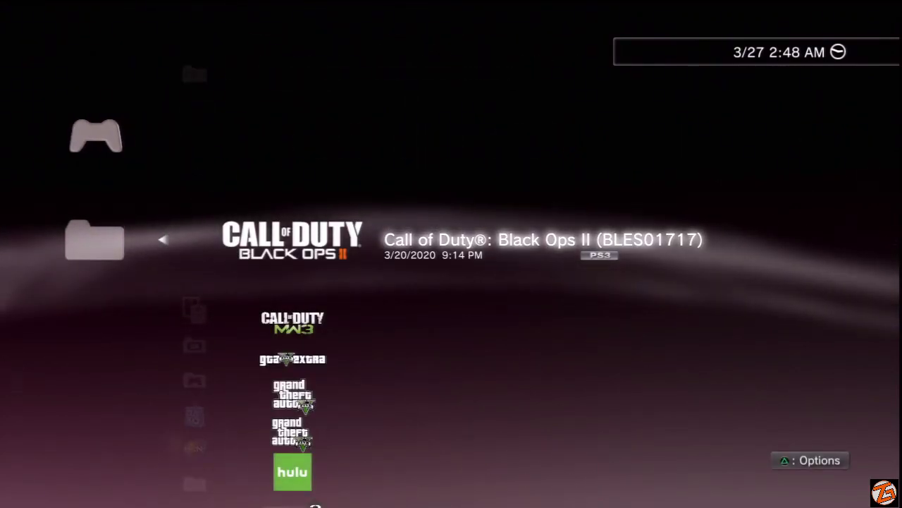
pyautogui.press('Down')
pyautogui.press('Down')
pyautogui.press('Down')
pyautogui.press('Down')
pyautogui.press('Down')
pyautogui.press('Down')
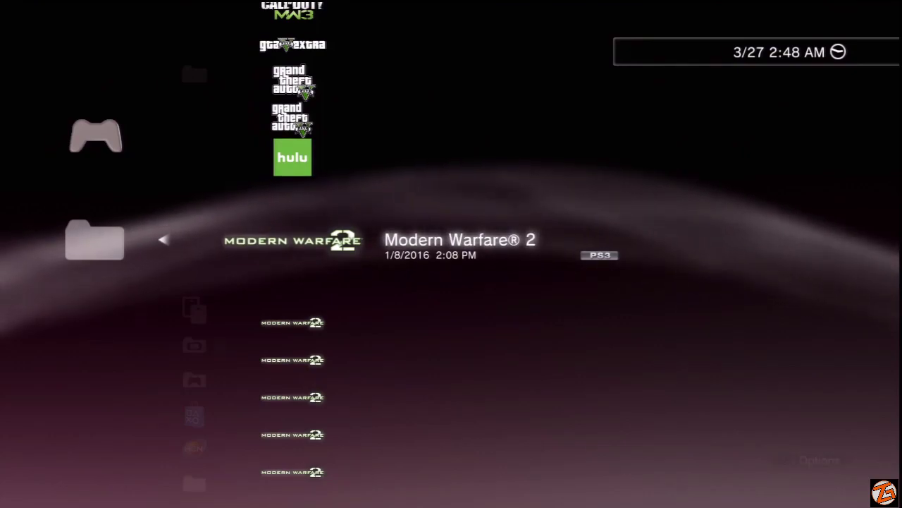
pyautogui.press('Down')
pyautogui.press('Down')
pyautogui.press('Down')
pyautogui.press('Down')
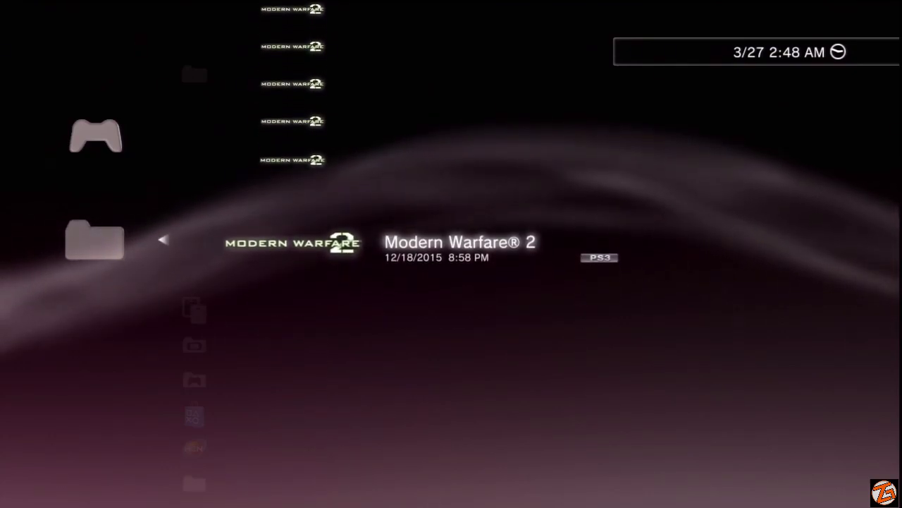
pyautogui.press('Up')
pyautogui.press('Up')
pyautogui.press('Up')
pyautogui.press('Up')
pyautogui.press('Down')
pyautogui.press('Down')
pyautogui.press('Down')
pyautogui.press('Down')
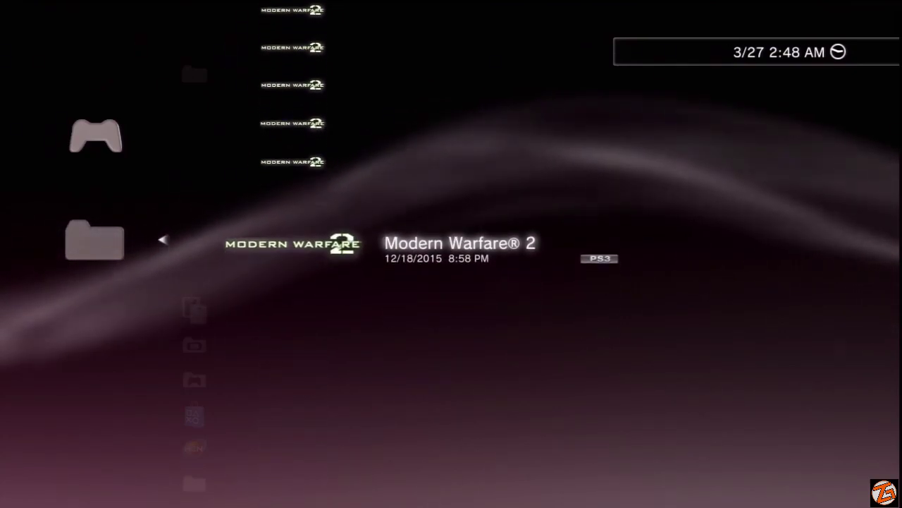
pyautogui.press('Up')
pyautogui.press('Up')
pyautogui.press('Up')
pyautogui.press('Up')
pyautogui.press('Up')
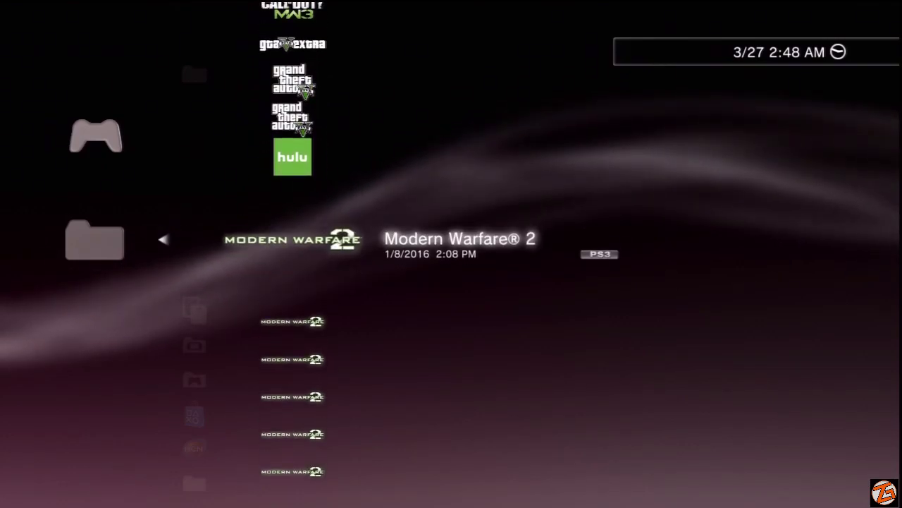
pyautogui.press('Left')
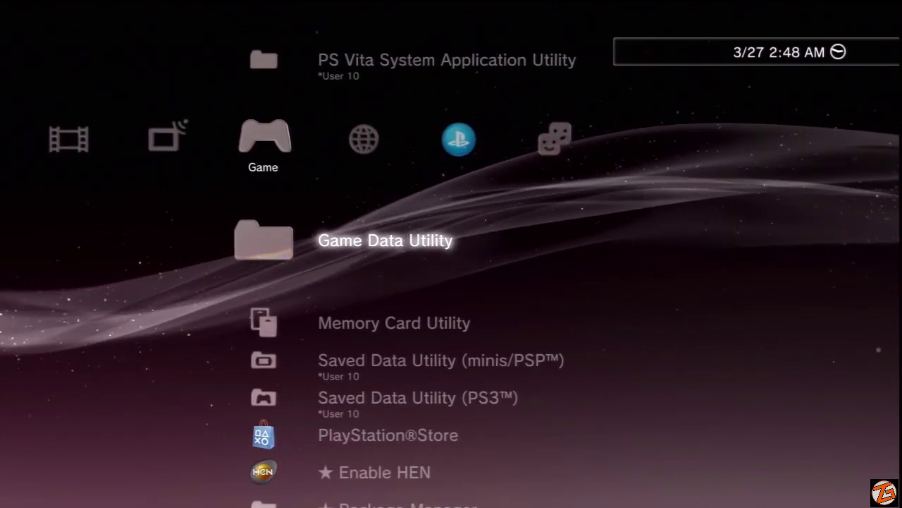
# - Open Saved Data Utility (PS3™) and select the Modern Warfare 2 save stored on the console
pyautogui.press('Down')
pyautogui.press('Down')
pyautogui.press('Down')
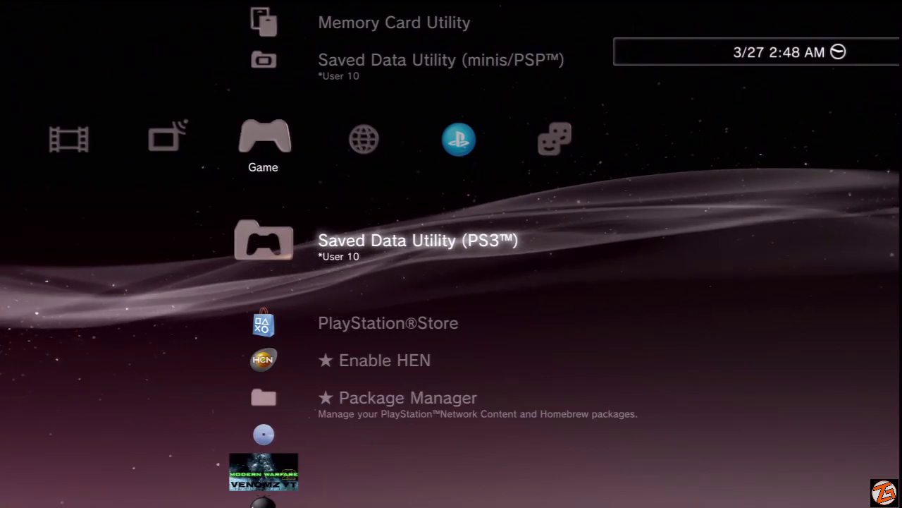
pyautogui.press('Return')
pyautogui.press('Down')
pyautogui.press('Down')
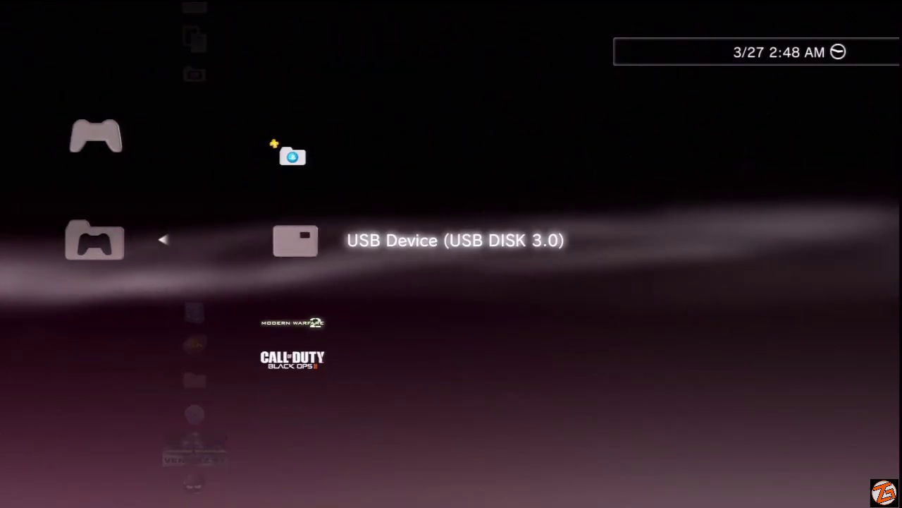
pyautogui.press('Down')
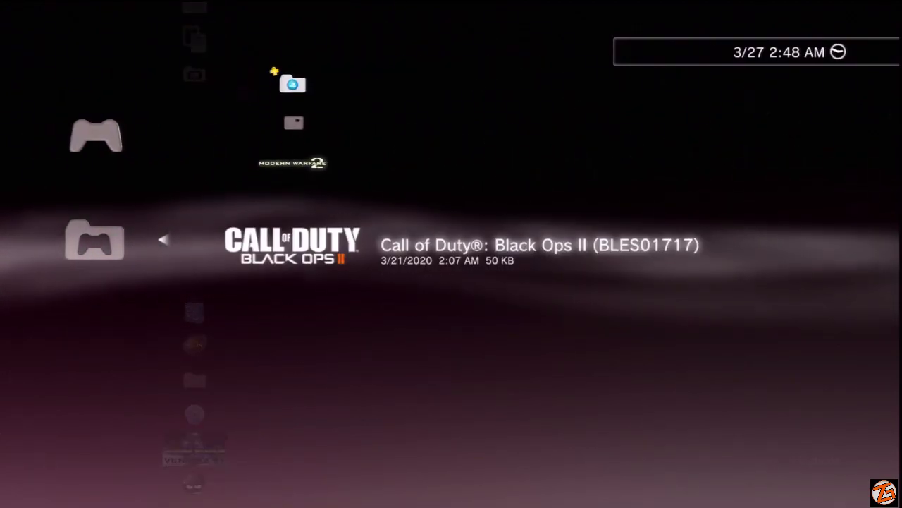
pyautogui.press('Up')
pyautogui.press('Up')
pyautogui.press('Down')
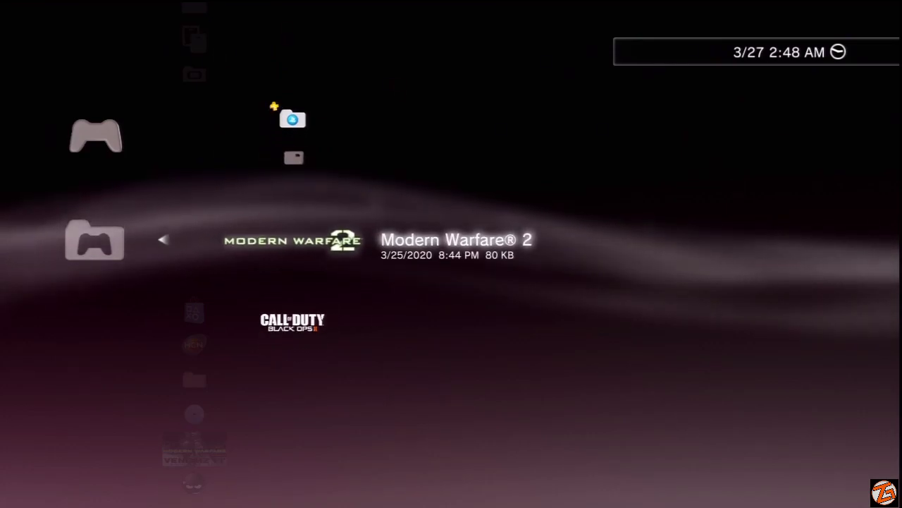
# - Look through the Modern Warfare 2 save's options, then close them
pyautogui.press('Menu')
pyautogui.press('Down')
pyautogui.press('Down')
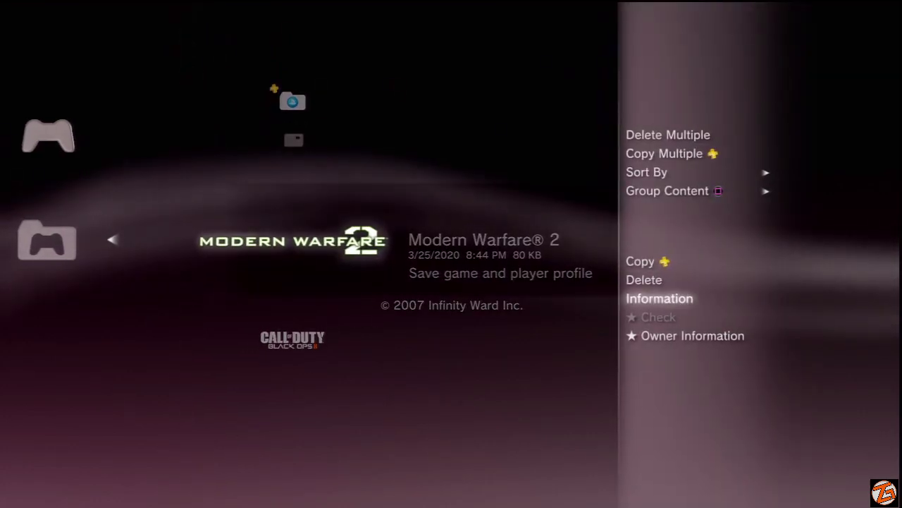
pyautogui.press('Up')
pyautogui.press('Up')
pyautogui.press('Escape')
pyautogui.press('Escape')
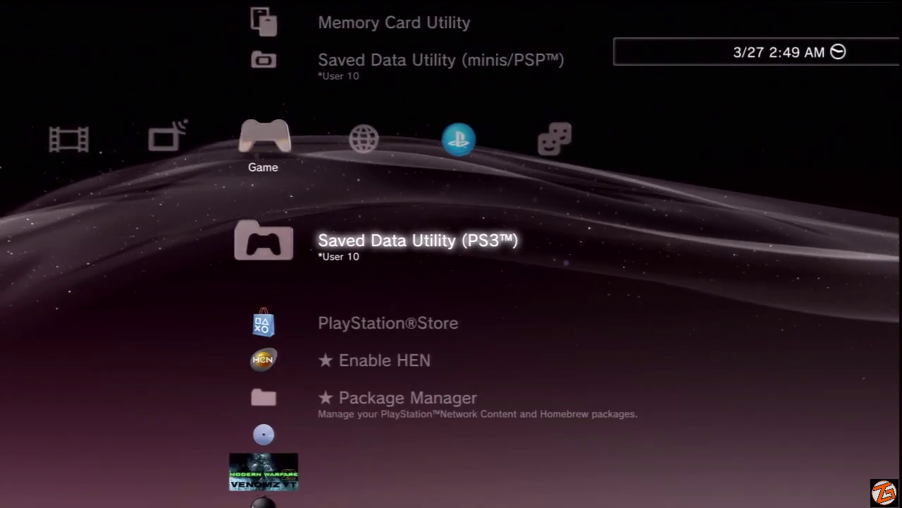
# - Run ★ Enable HEN to load PS3HEN 3.0.0, then confirm closing the browser
pyautogui.press('Down')
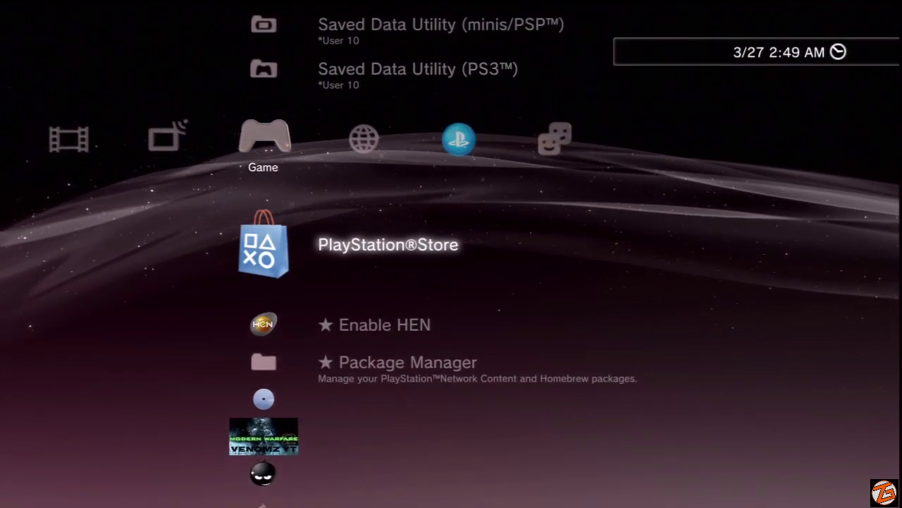
pyautogui.press('Down')
pyautogui.press('Down')
pyautogui.press('Up')
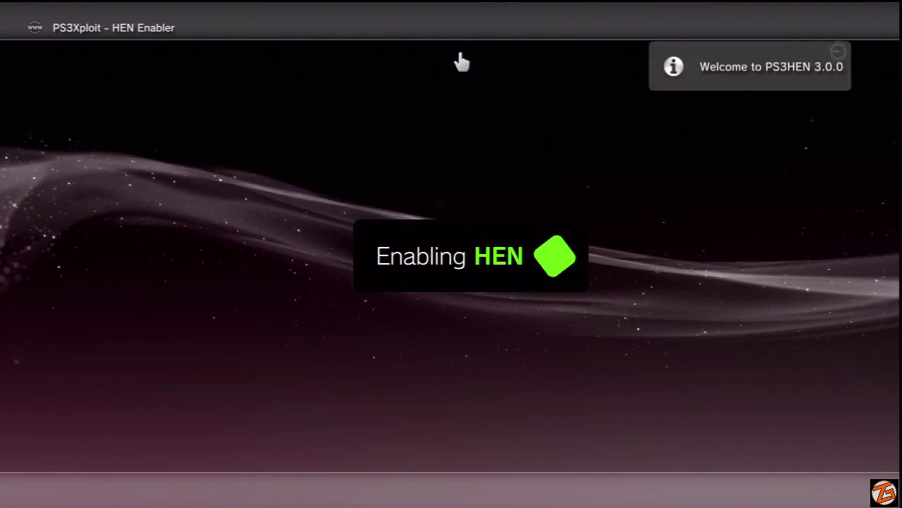
pyautogui.press('Escape')
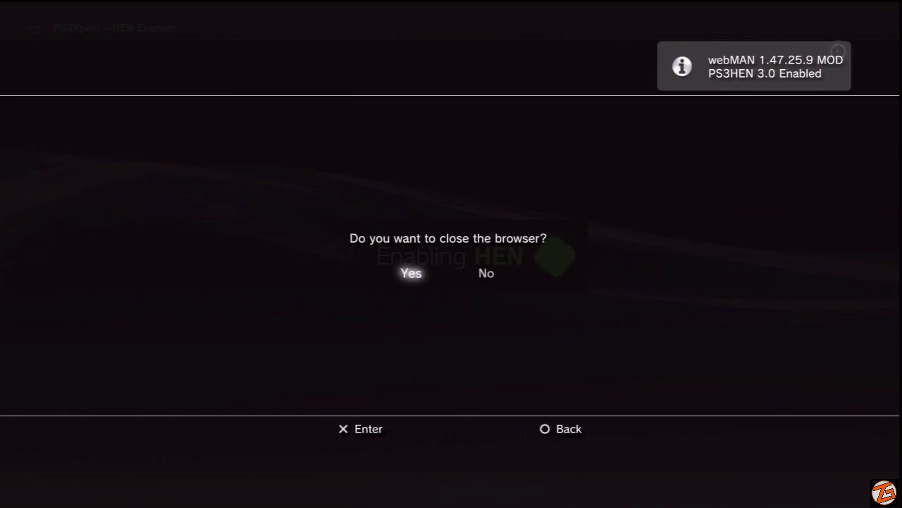
pyautogui.press('Return')
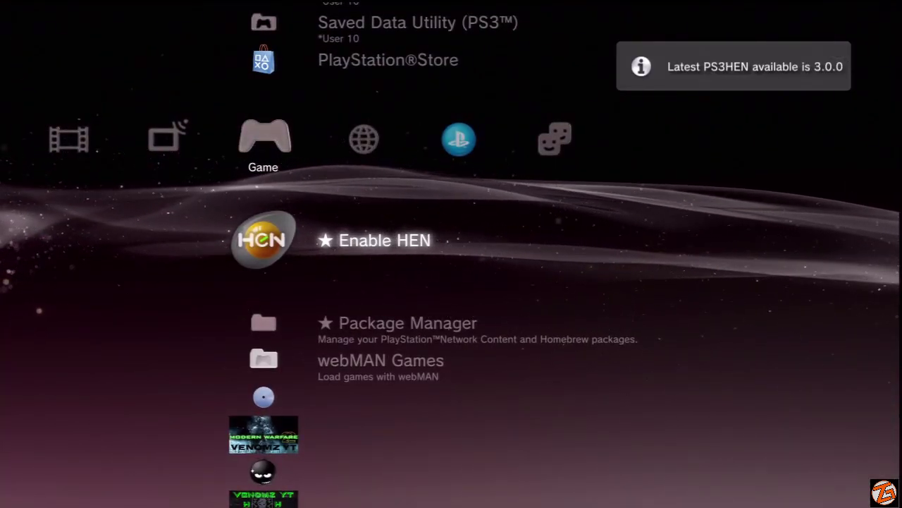
# - Browse the MW2 Mod Loader Tool Menu entries: 1.SPRX Host Menuz, 3.THEME MULTIMAN and Backups
pyautogui.press('Down')
pyautogui.press('Down')
pyautogui.press('Down')
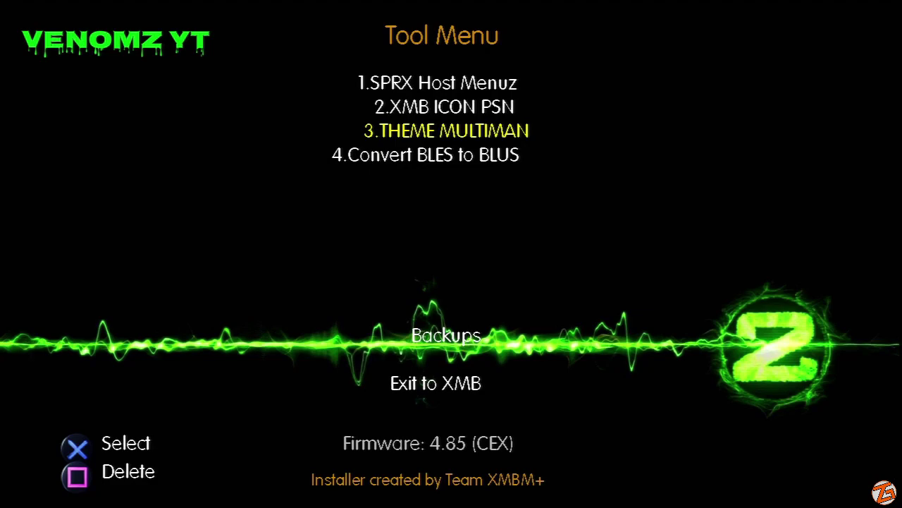
pyautogui.press('Down')
pyautogui.press('Down')
pyautogui.press('Up')
pyautogui.press('Up')
pyautogui.press('Up')
pyautogui.press('Down')
pyautogui.press('Up')
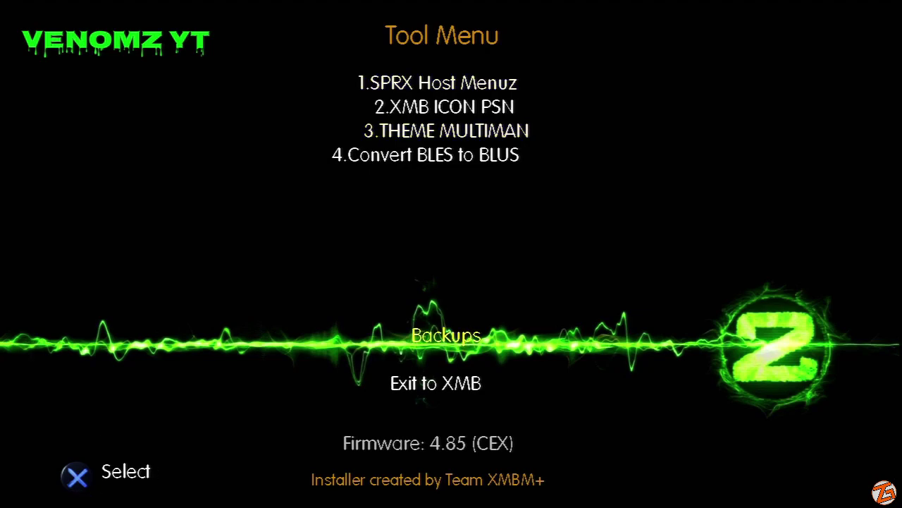
pyautogui.press('Down')
pyautogui.press('Down')
pyautogui.press('Up')
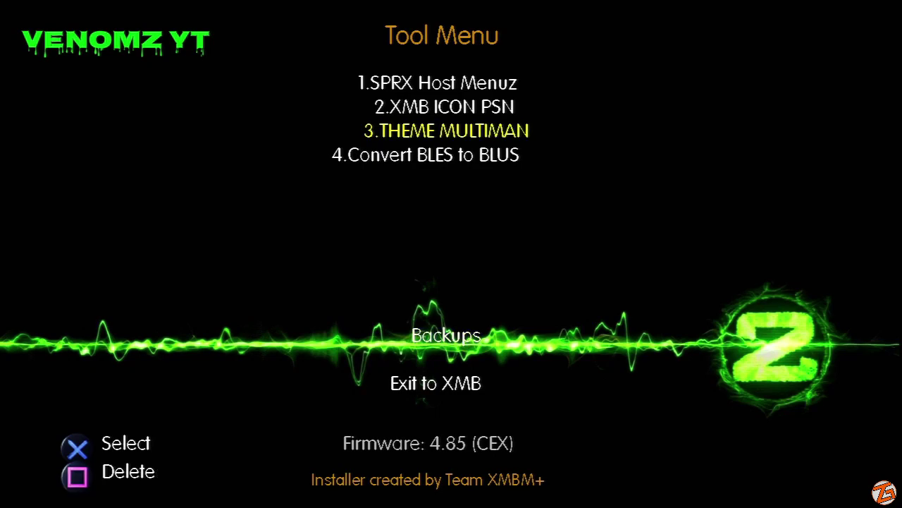
pyautogui.press('Up')
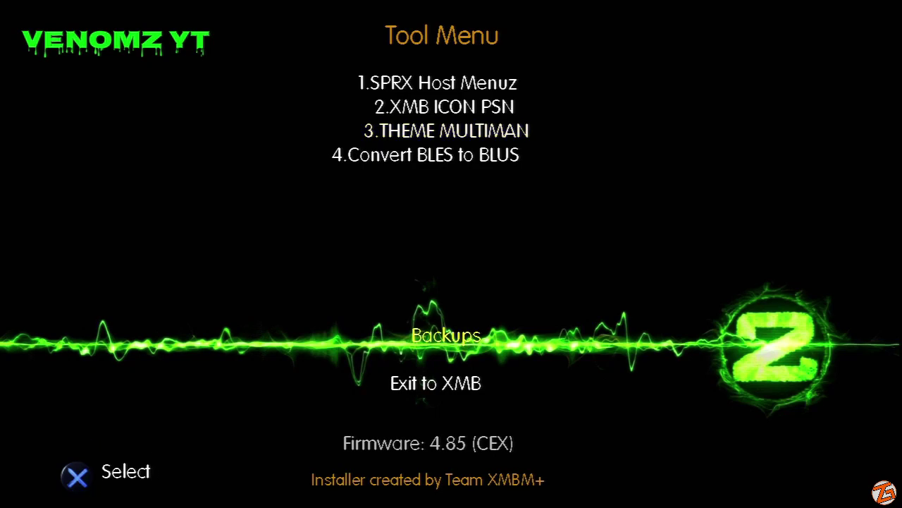
pyautogui.press('Down')
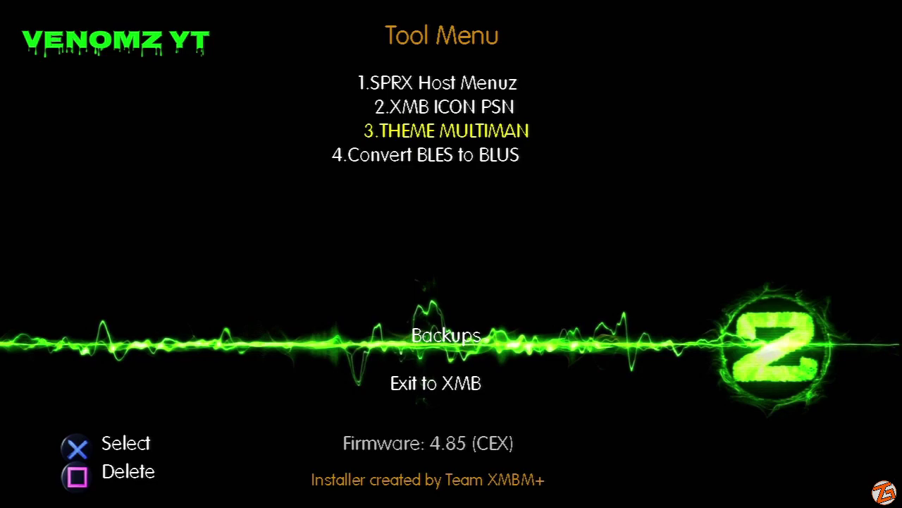
# - Settle on 4.Convert BLES to BLUS in the Tool Menu to convert the BLES copy
pyautogui.press('Down')
pyautogui.press('Down')
pyautogui.press('Down')
pyautogui.press('Down')
pyautogui.press('Down')
pyautogui.press('Down')
pyautogui.press('Down')
pyautogui.press('Down')
pyautogui.press('Up')
pyautogui.press('Up')
pyautogui.press('Up')
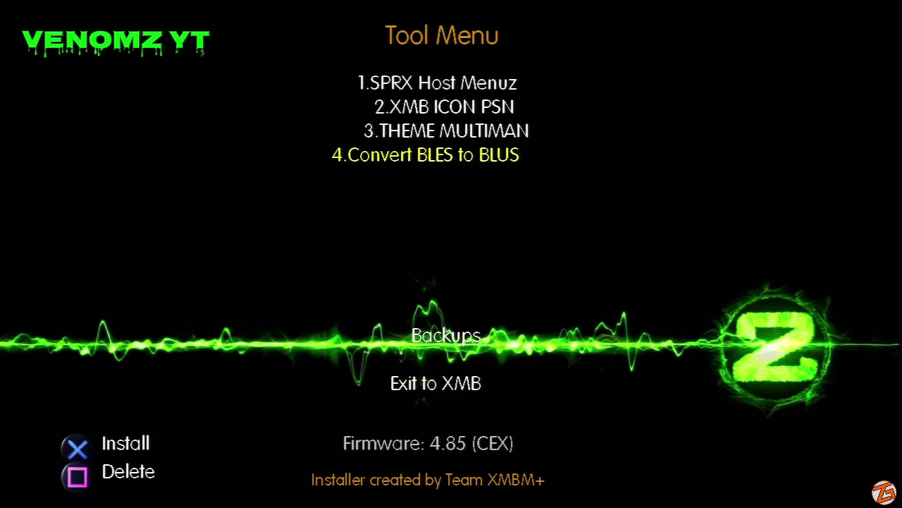
pyautogui.press('Up')
pyautogui.press('Up')
pyautogui.press('Down')
pyautogui.press('Down')
pyautogui.press('Down')
pyautogui.press('Down')
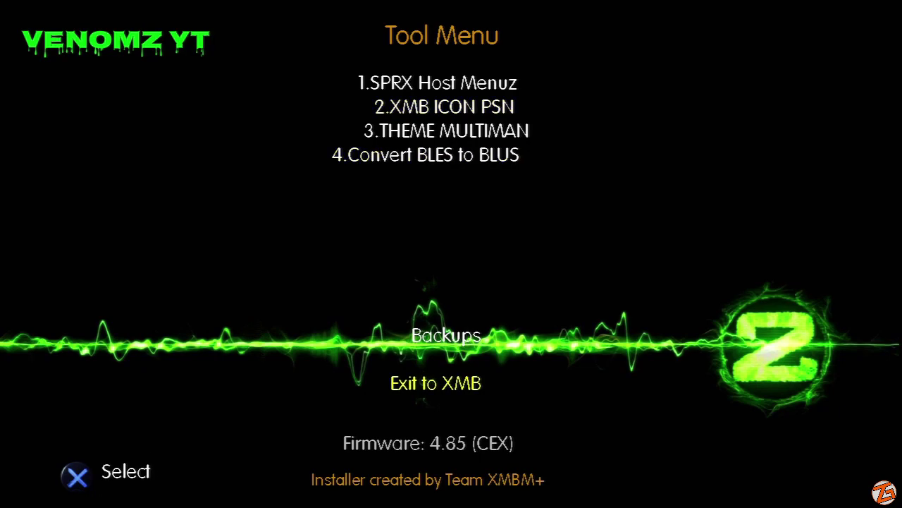
pyautogui.press('Up')
pyautogui.press('Up')
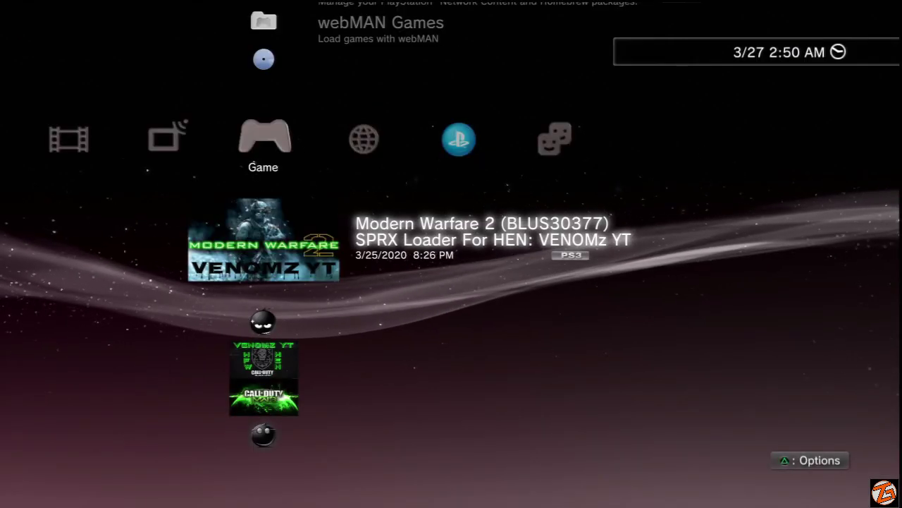
# - Scroll the Game column past the Modern Warfare 2 entry to mmCM and launch it
pyautogui.press('Up')
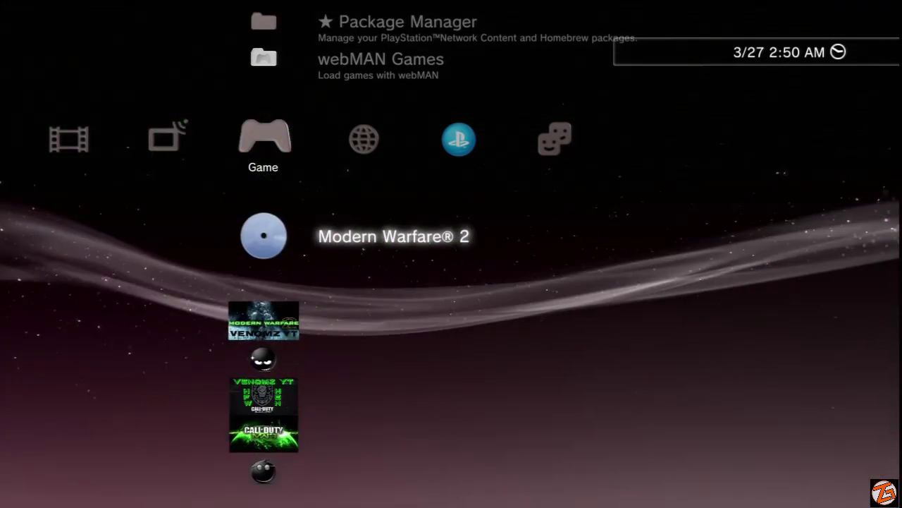
pyautogui.press('Down')
pyautogui.press('Down')
pyautogui.press('Down')
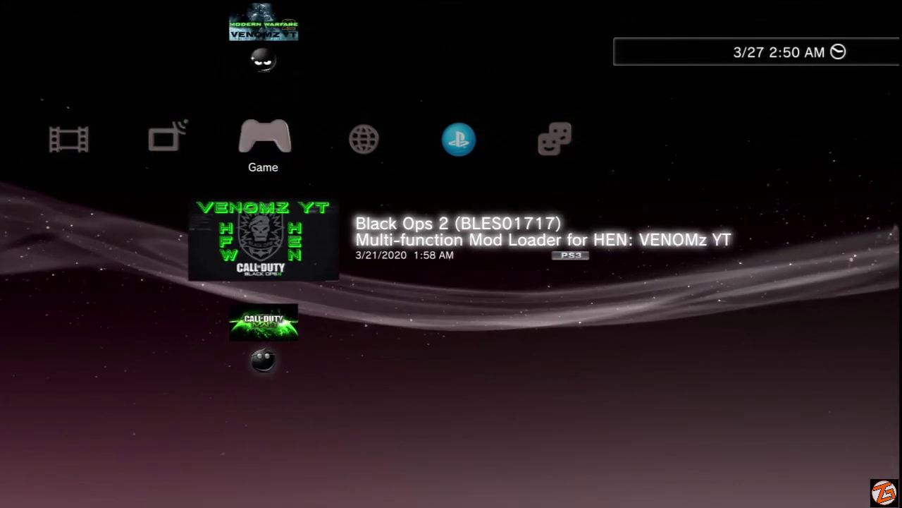
pyautogui.press('Up')
pyautogui.press('Down')
pyautogui.press('Down')
pyautogui.press('Down')
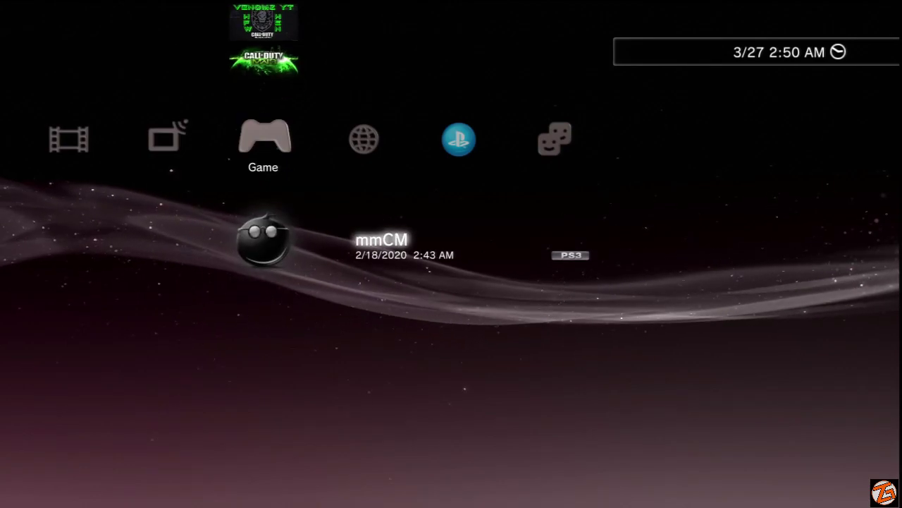
pyautogui.press('Return')
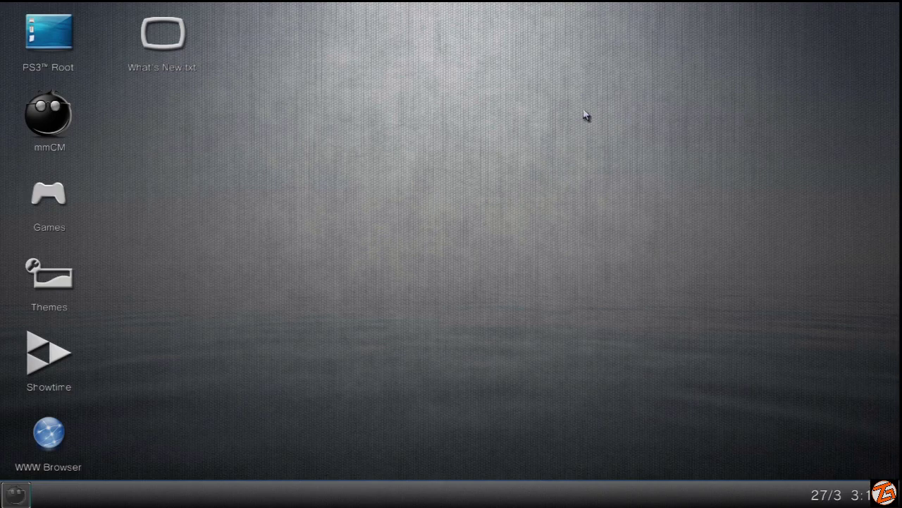
# - Go to PS3 Root > dev_hdd0 > GAMES and select the BLUS30377-[Modern Warfare 2] folder
pyautogui.click(76, 48)
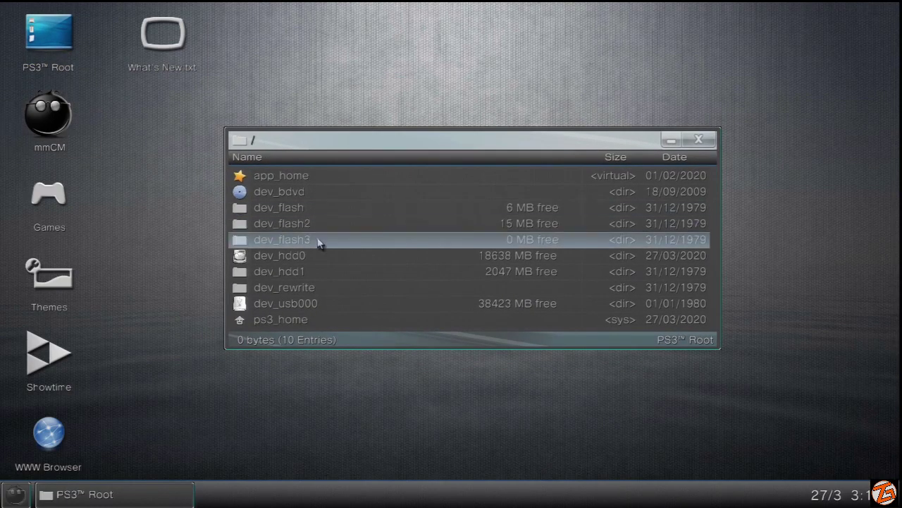
pyautogui.click(355, 258)
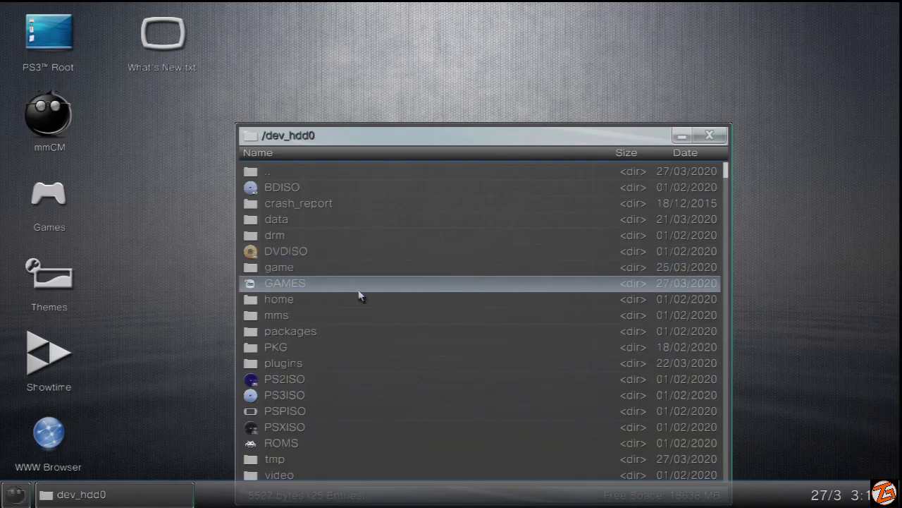
pyautogui.click(357, 284)
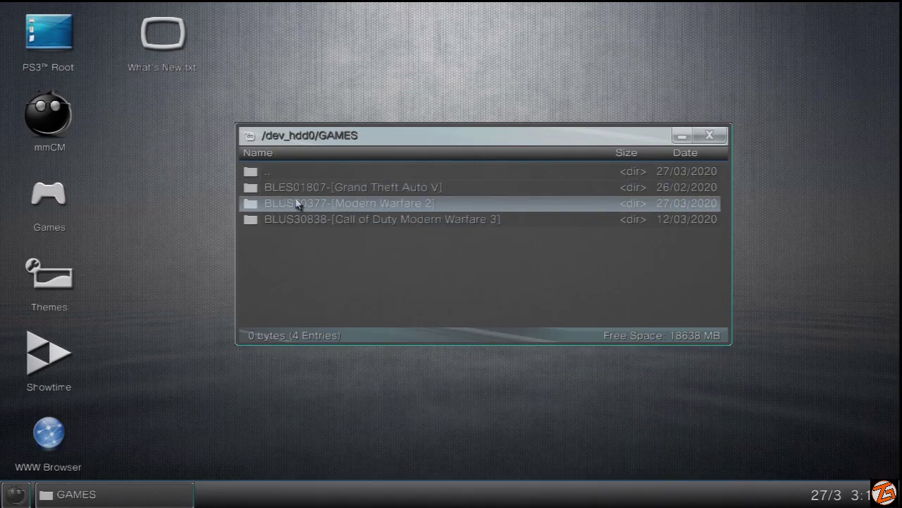
pyautogui.click(389, 205)
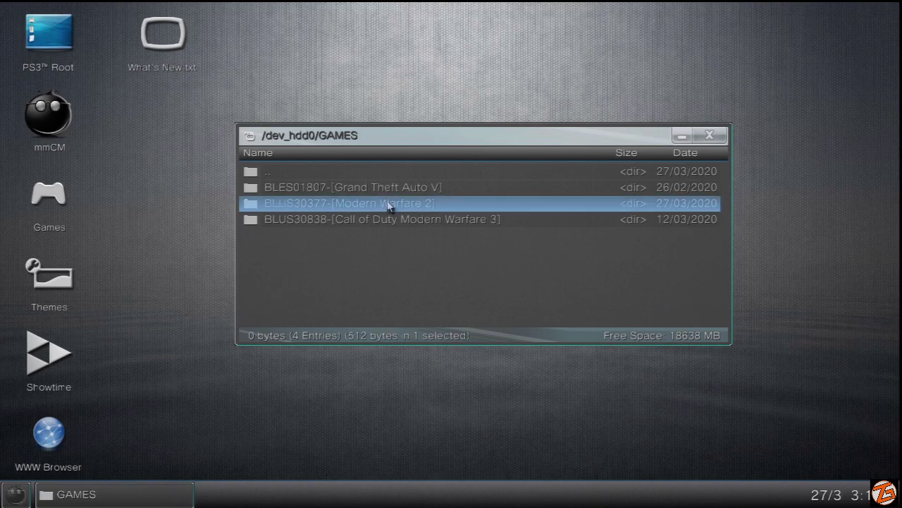
# - Start renaming the Modern Warfare 2 folder, with the cursor inside the BLUS30377 ID
pyautogui.rightClick(389, 205)
pyautogui.press('Down')
pyautogui.press('Down')
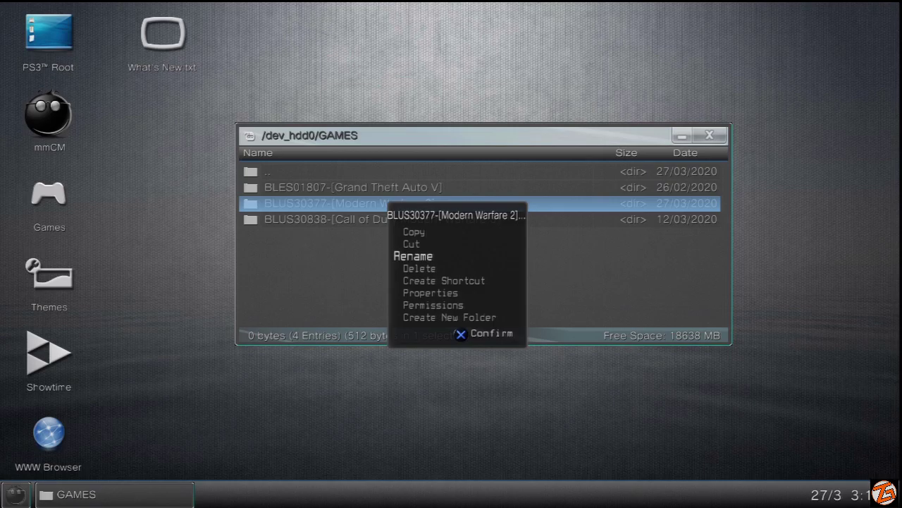
pyautogui.press('Return')
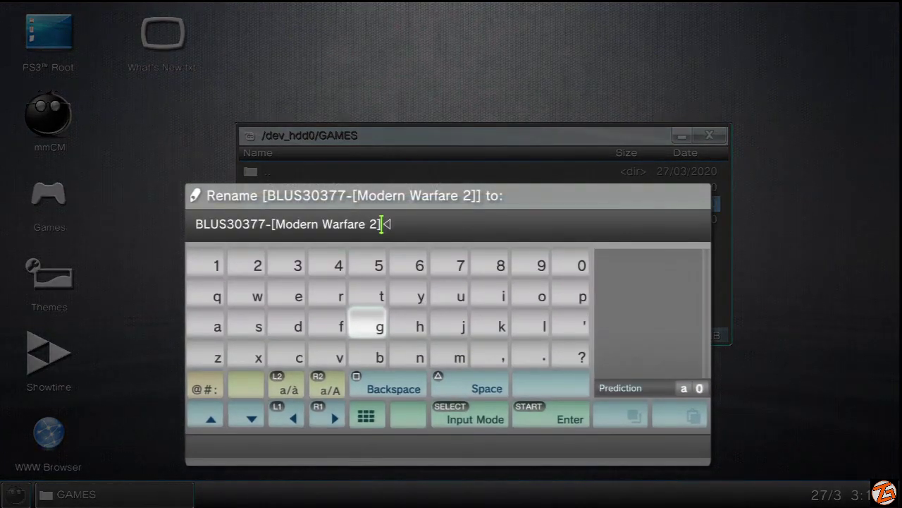
pyautogui.press('Right')
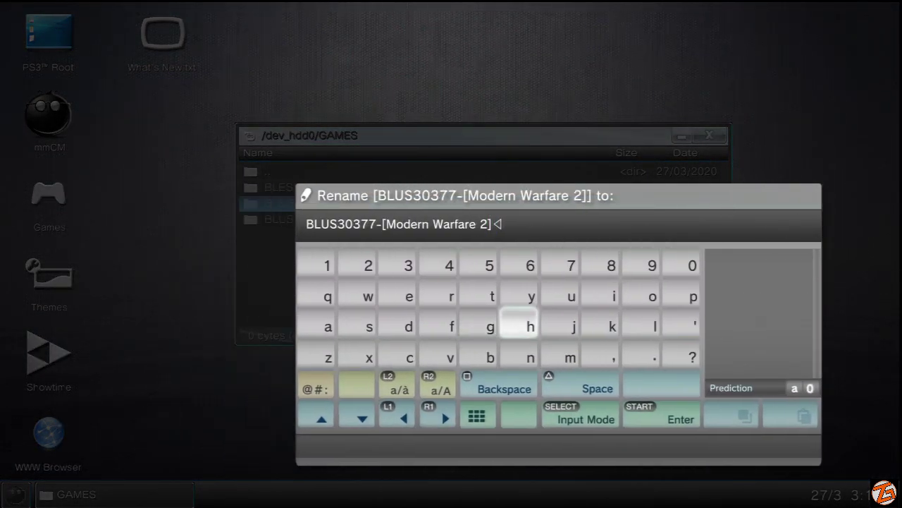
pyautogui.press('Left')
pyautogui.press('Left')
pyautogui.press('Left')
pyautogui.press('Left')
pyautogui.press('Left')
pyautogui.press('Left')
pyautogui.press('Left')
pyautogui.press('Left')
pyautogui.press('Left')
pyautogui.press('Left')
pyautogui.press('Left')
pyautogui.press('Left')
pyautogui.press('Left')
pyautogui.press('Left')
pyautogui.press('Left')
pyautogui.press('Left')
pyautogui.press('Left')
pyautogui.press('Left')
pyautogui.press('Left')
pyautogui.press('Left')
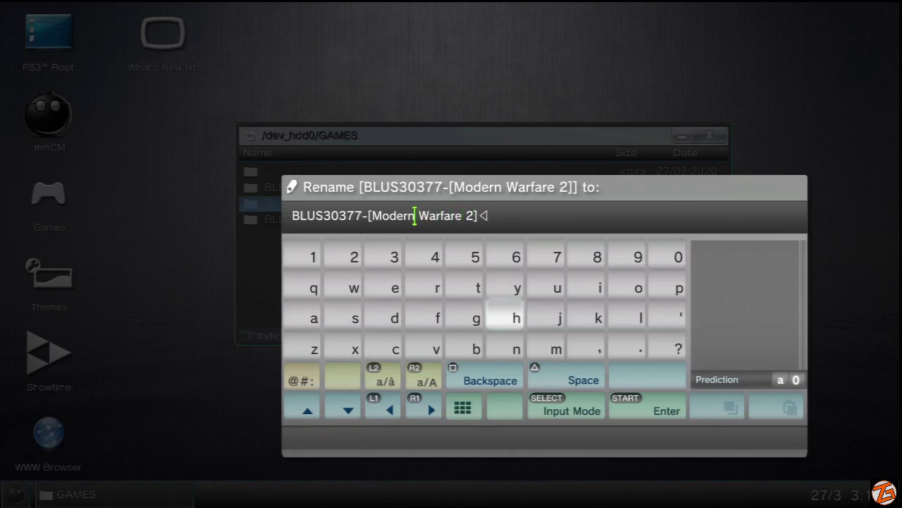
pyautogui.press('Left')
pyautogui.press('Left')
pyautogui.press('Left')
pyautogui.press('Left')
pyautogui.press('Left')
pyautogui.press('Left')
pyautogui.press('Left')
pyautogui.press('Right')
pyautogui.press('Right')
pyautogui.press('Right')
pyautogui.press('Right')
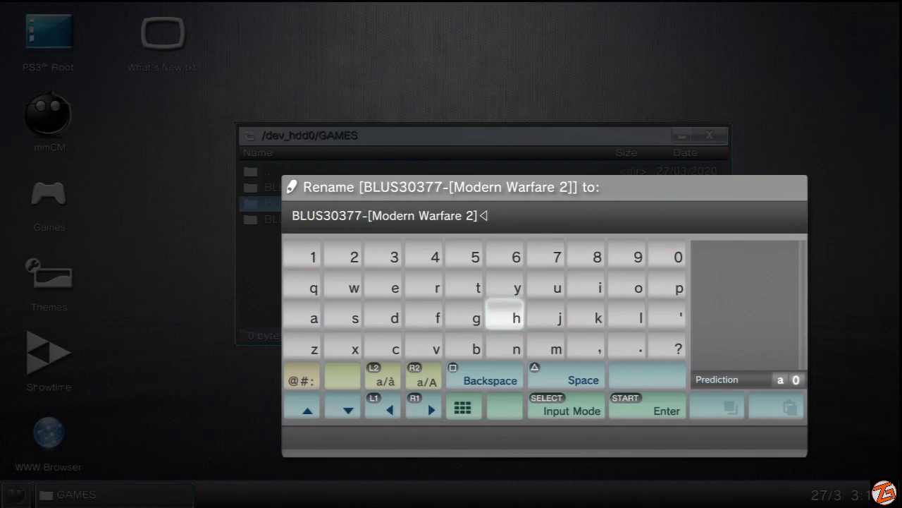
# - Replace the final 7 of BLUS30377 and confirm the name BLUS30377-[Modern Warfare 2]
pyautogui.press('BackSpace')
pyautogui.press('Up')
pyautogui.press('Up')
pyautogui.press('Right')
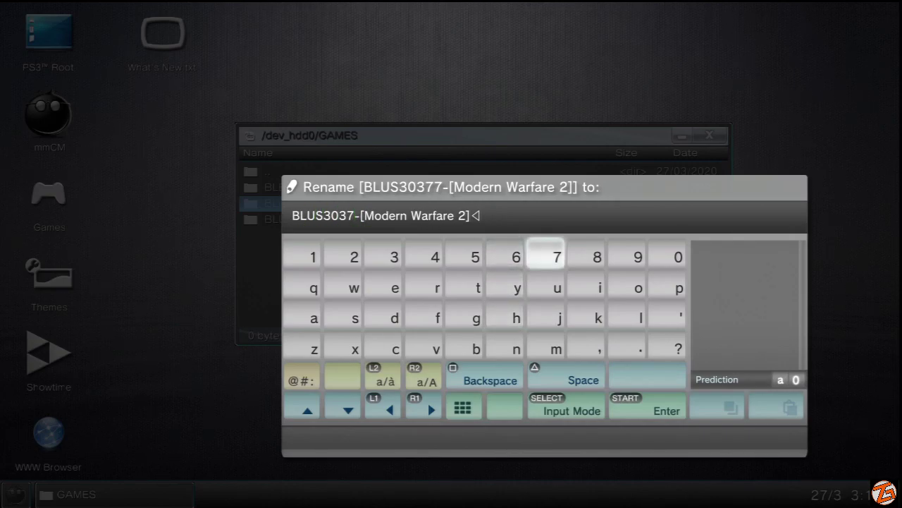
pyautogui.write('7')
pyautogui.press('Right')
pyautogui.press('Right')
pyautogui.press('Right')
pyautogui.press('Right')
pyautogui.press('Right')
pyautogui.press('Right')
pyautogui.press('Right')
pyautogui.press('Right')
pyautogui.press('Right')
pyautogui.press('Right')
pyautogui.press('Right')
pyautogui.press('Right')
pyautogui.press('Right')
pyautogui.press('Right')
pyautogui.press('Right')
pyautogui.press('Right')
pyautogui.press('Right')
pyautogui.press('Right')
pyautogui.press('Right')
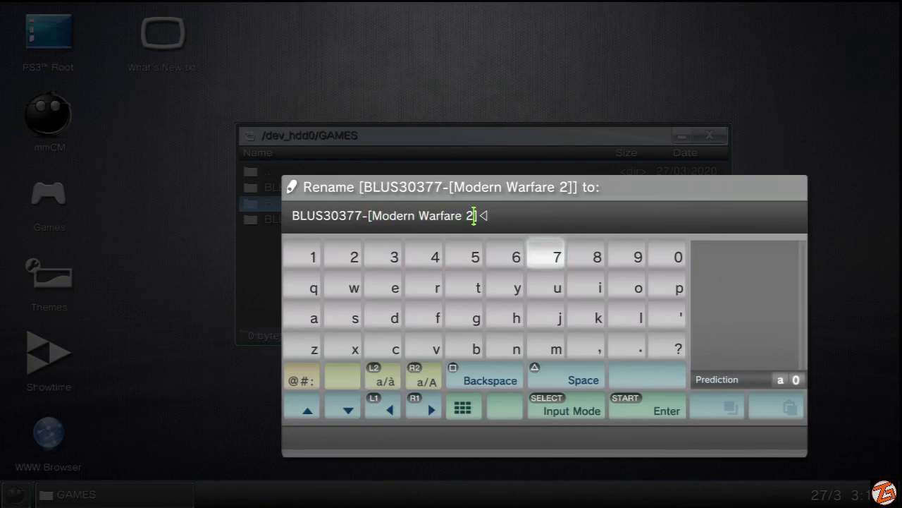
pyautogui.press('Return')
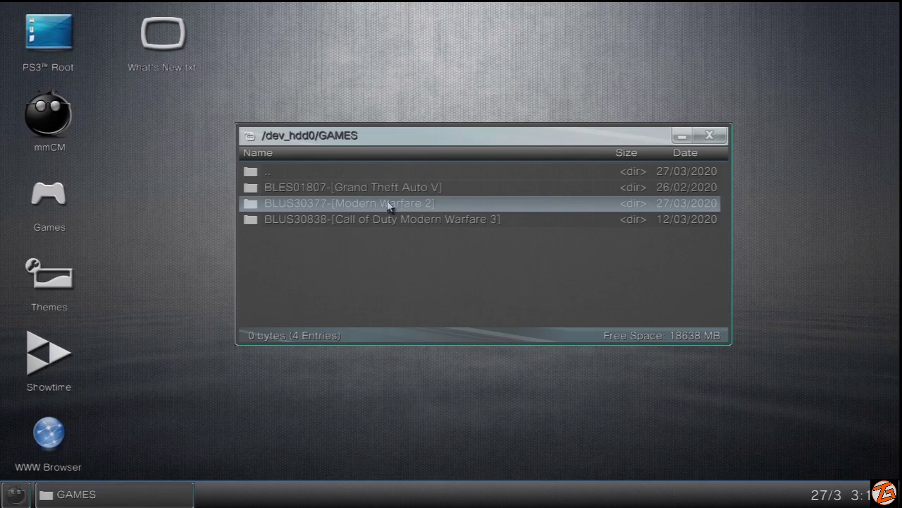
# - Reopen Rename on the BLUS30377 folder and delete the closing bracket at the end
pyautogui.rightClick(388, 204)
pyautogui.press('Down')
pyautogui.press('Down')
pyautogui.press('Return')
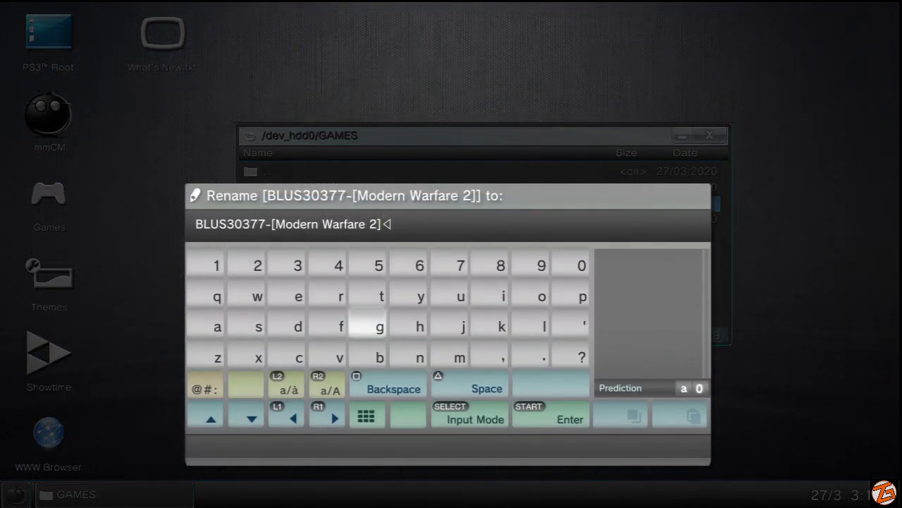
pyautogui.press('BackSpace')
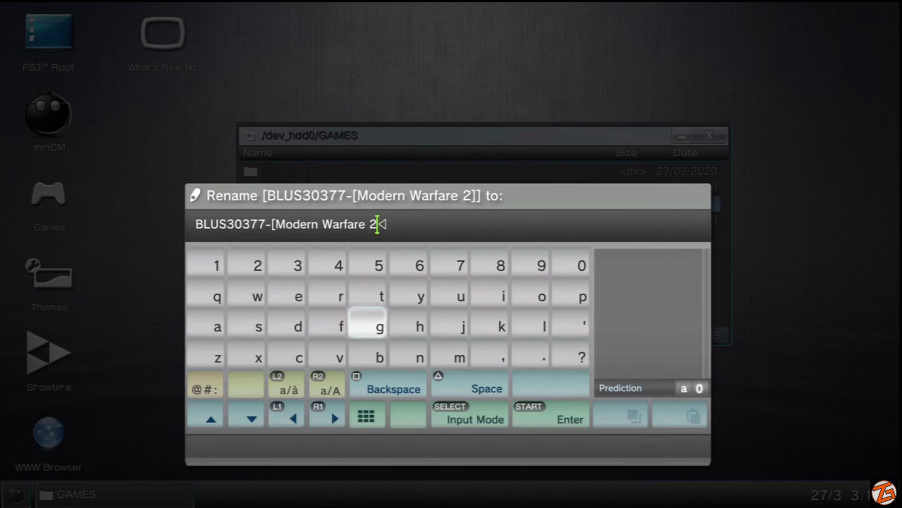
# - Re-enter ] from the symbol panel so the name ends exactly at the bracket, and confirm
pyautogui.press('Left')
pyautogui.press('Left')
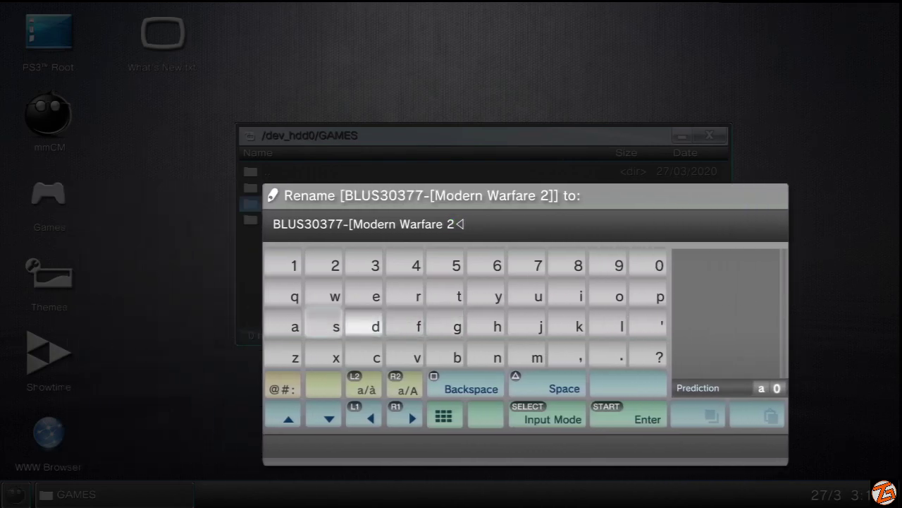
pyautogui.press('Left')
pyautogui.press('Left')
pyautogui.press('Down')
pyautogui.press('Return')
pyautogui.press('Right')
pyautogui.press('Right')
pyautogui.press('Down')
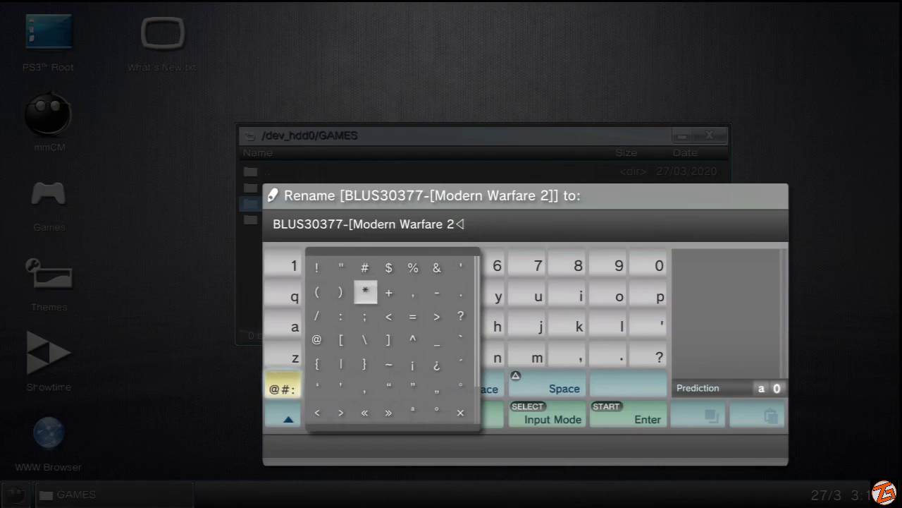
pyautogui.press('Down')
pyautogui.press('Down')
pyautogui.press('Right')
pyautogui.press('Return')
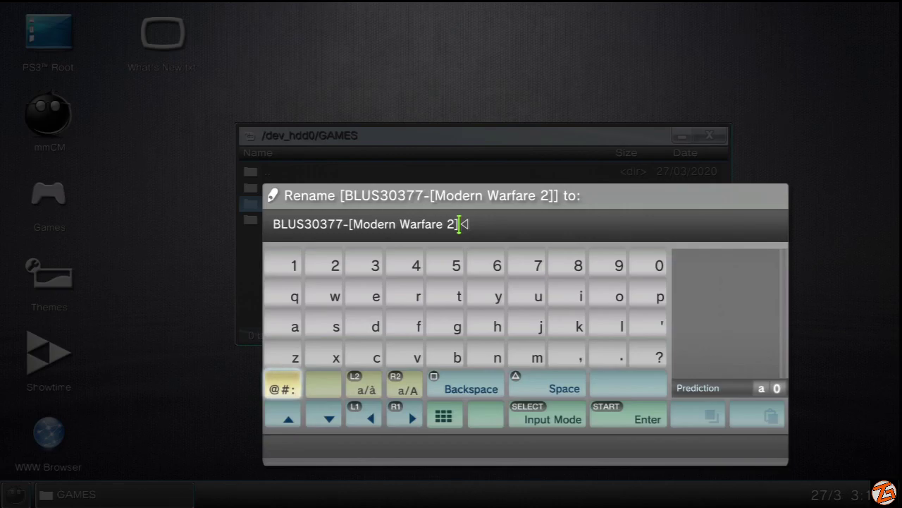
pyautogui.press('Return')
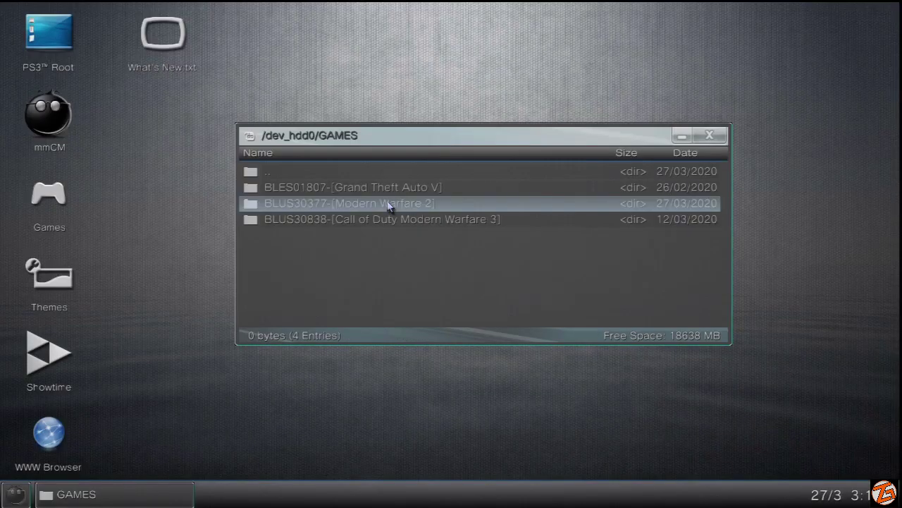
# - Close the /dev_hdd0/GAMES window with its X button
pyautogui.click(712, 136)
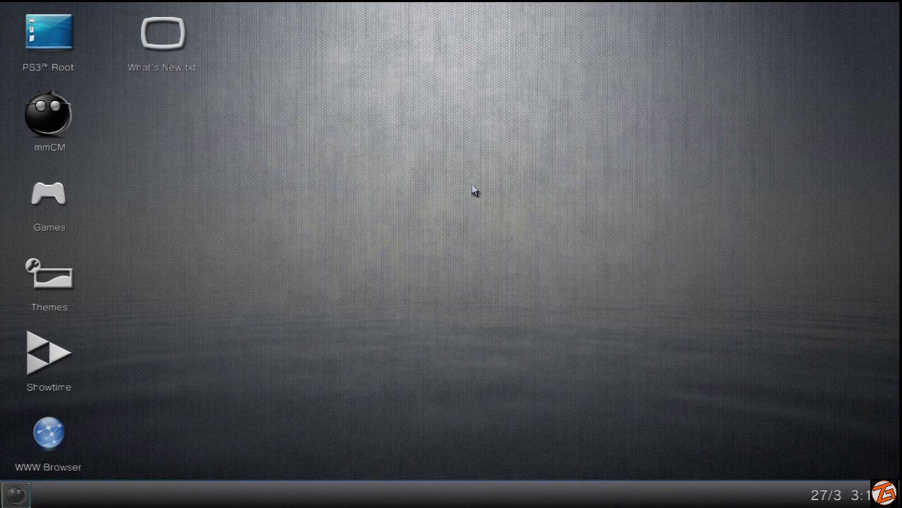